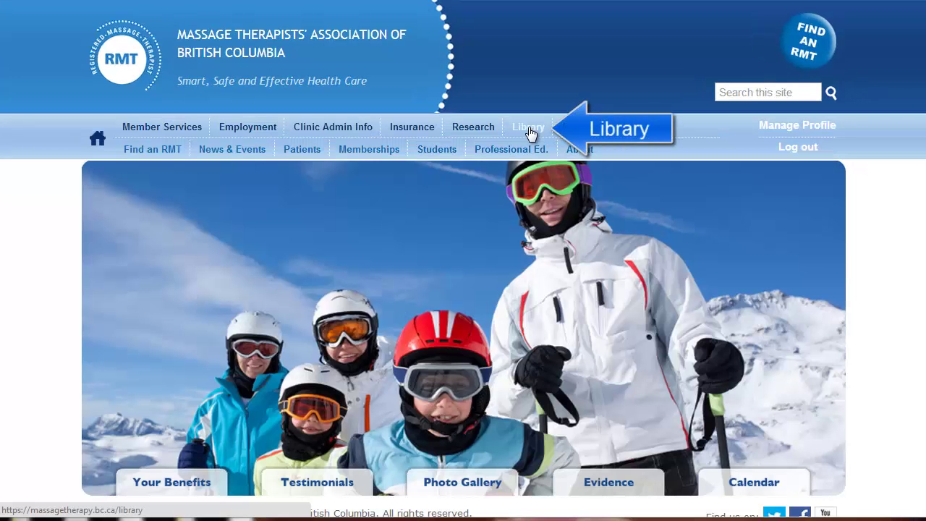
# - Open the Medline database from the association's library page and switch to its advanced search
pyautogui.click(529, 129)
pyautogui.scroll(-4, 463, 260)
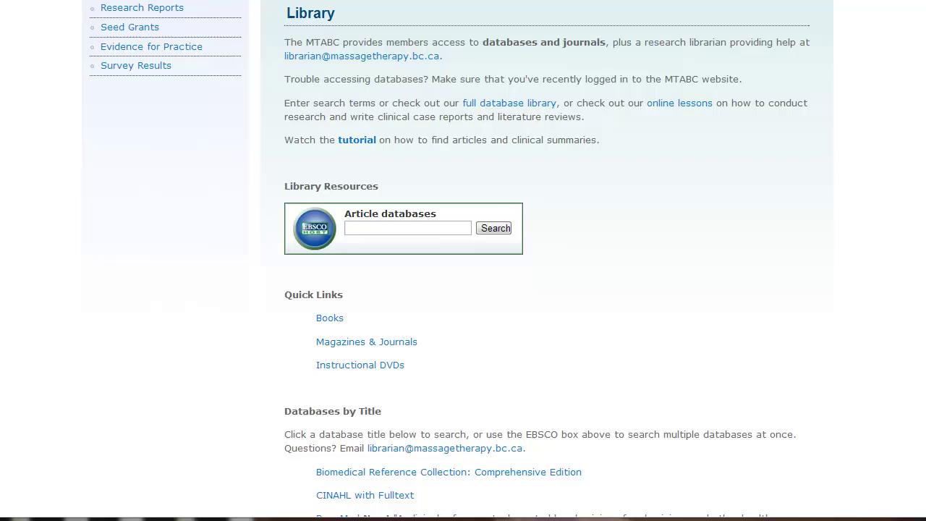
pyautogui.scroll(-2, 425, 474)
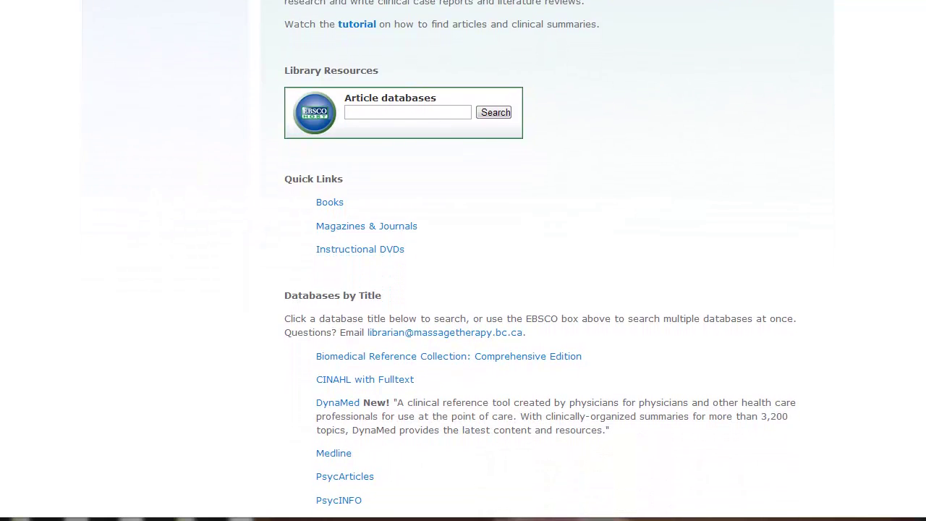
pyautogui.click(351, 427)
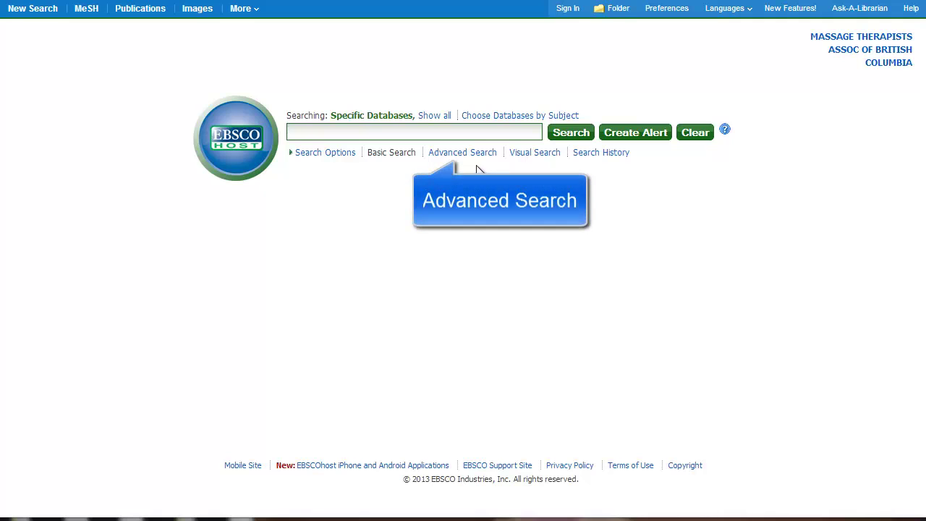
pyautogui.click(473, 152)
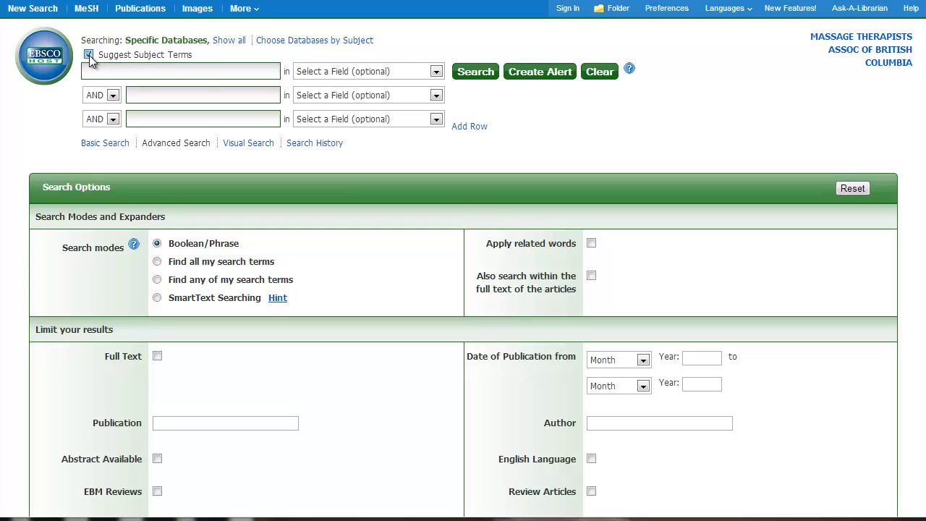
# - Turn off subject term suggestions and search for "massage" AND "runners"
pyautogui.click(88, 55)
pyautogui.click(94, 73)
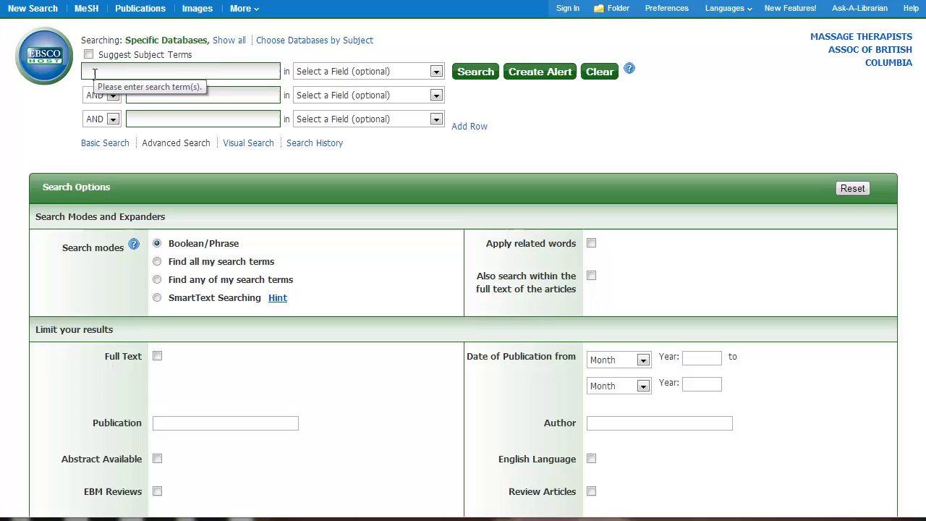
pyautogui.write('massage')
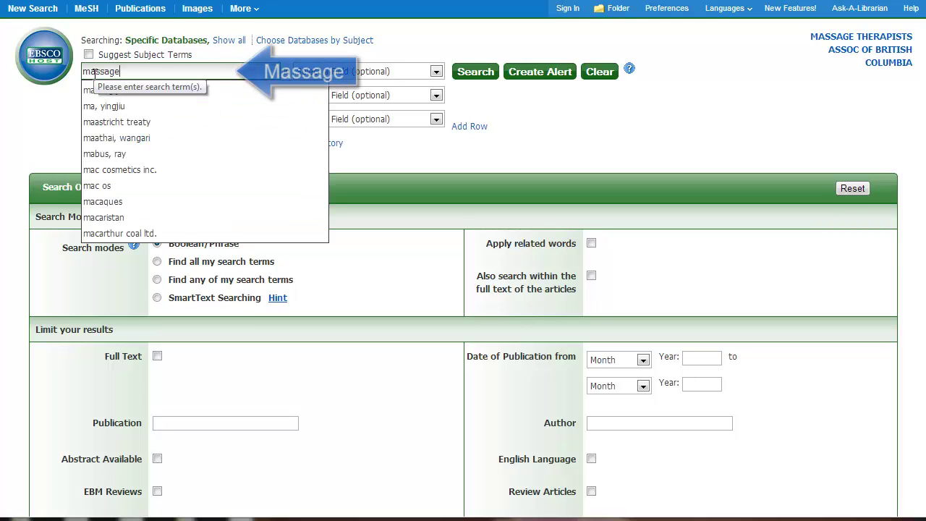
pyautogui.click(183, 94)
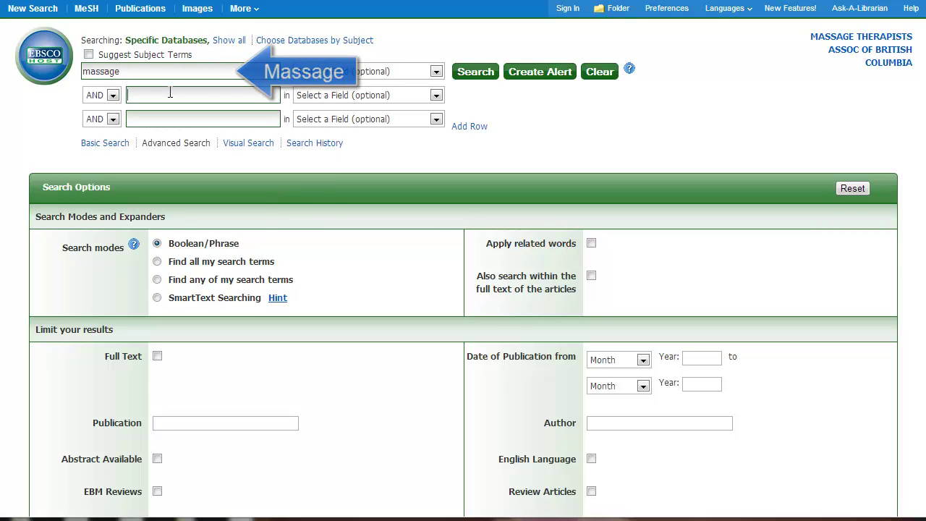
pyautogui.click(170, 95)
pyautogui.write('runners')
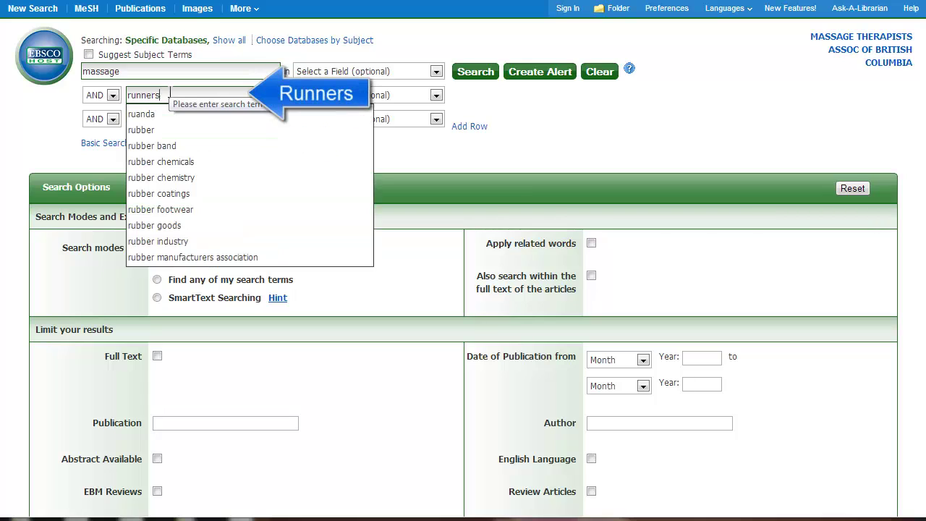
pyautogui.click(477, 73)
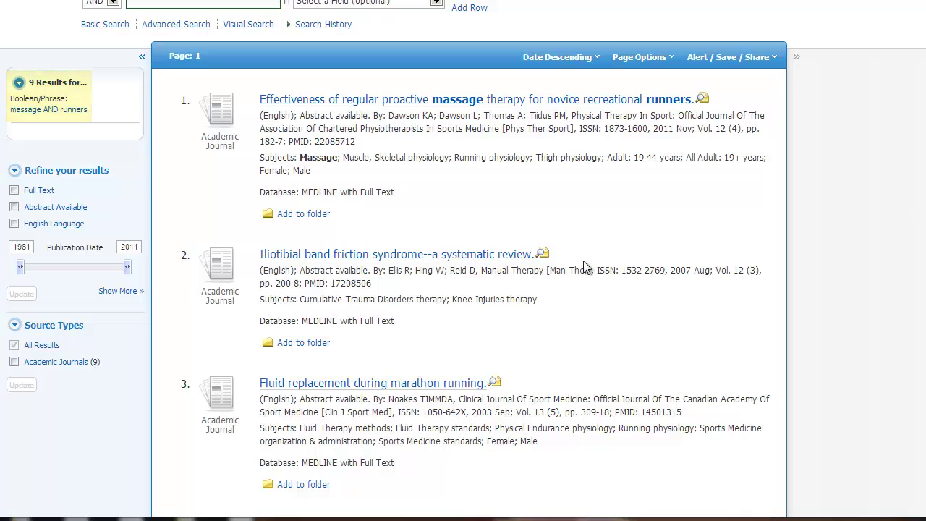
# - Open the record "Fluid replacement during marathon running" and read its abstract to see how the search terms are used
pyautogui.click(424, 383)
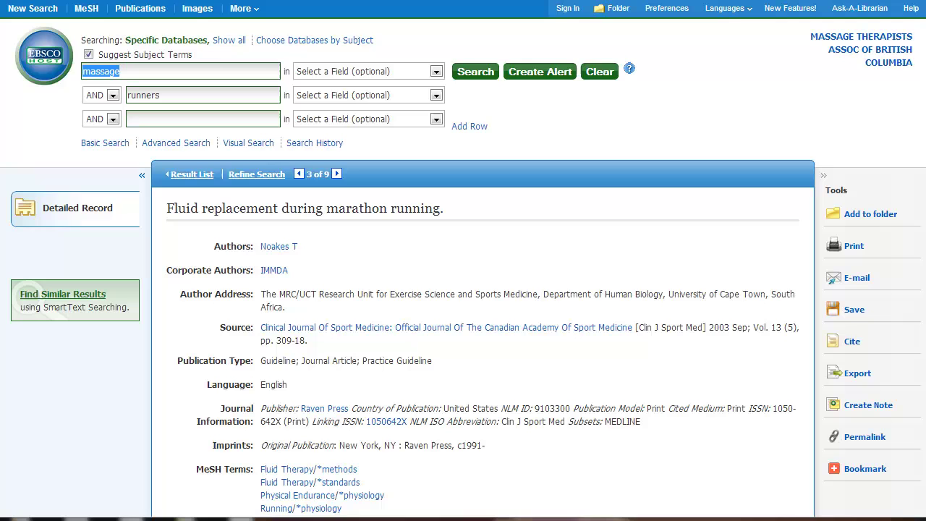
pyautogui.scroll(-3, 463, 290)
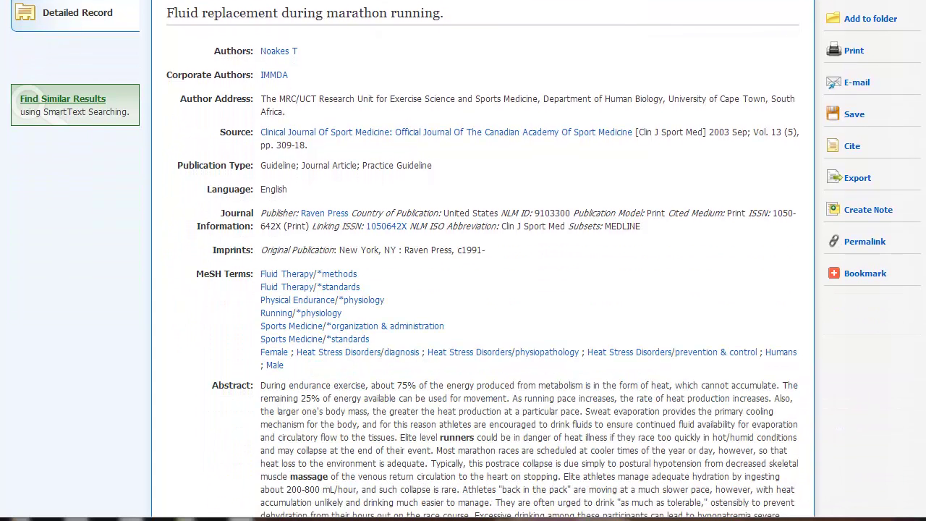
pyautogui.scroll(-1, 850, 305)
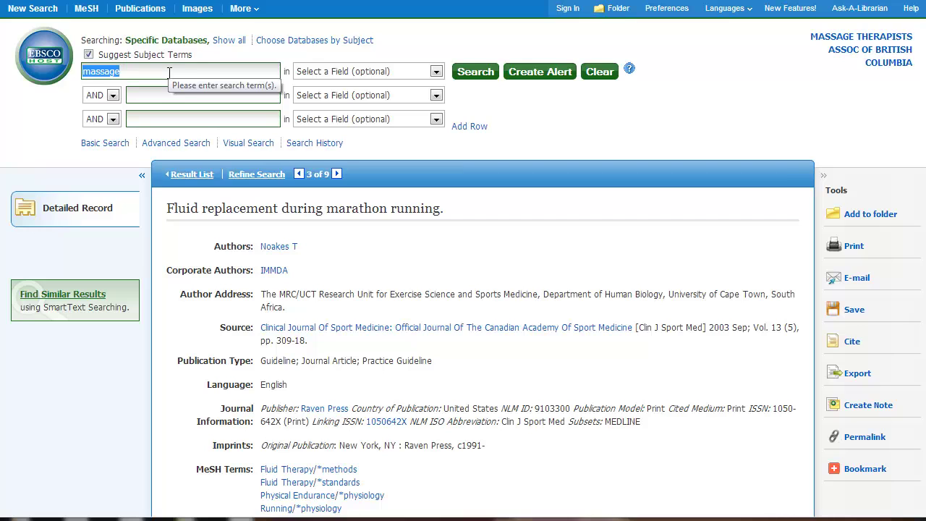
# - Look up "jogging" among the suggested subject terms and read the scope note for Running
pyautogui.write('jogging')
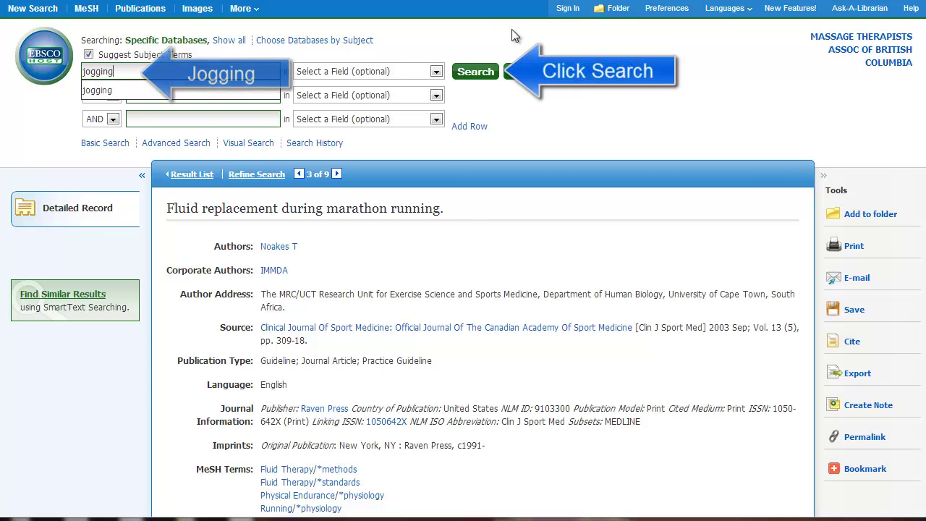
pyautogui.click(475, 71)
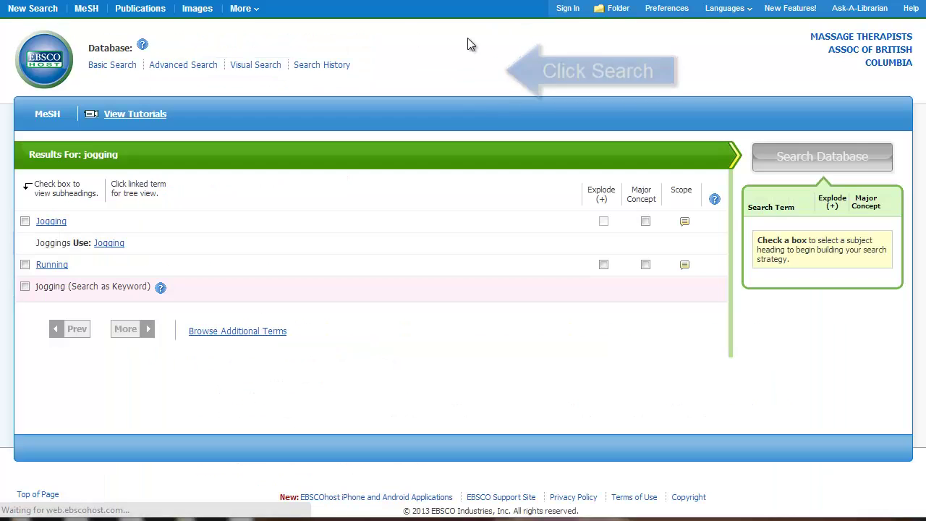
pyautogui.click(684, 266)
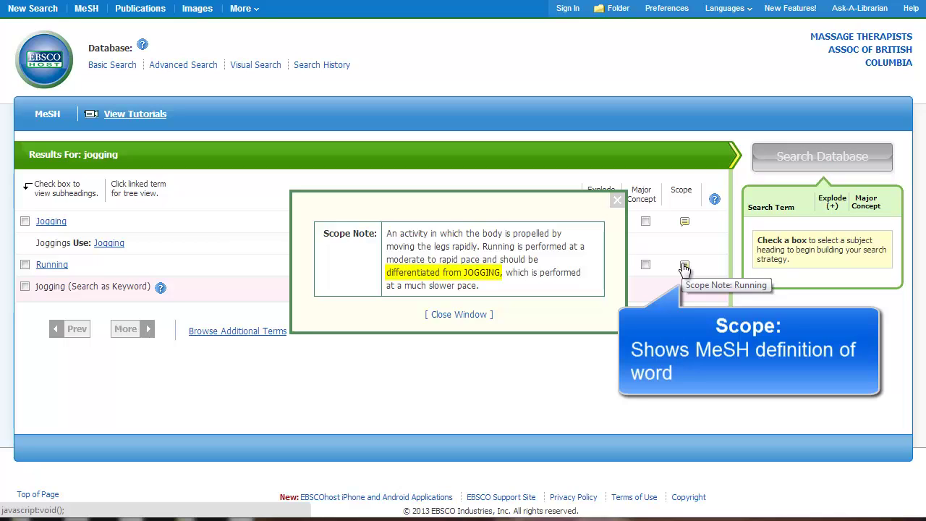
pyautogui.click(617, 200)
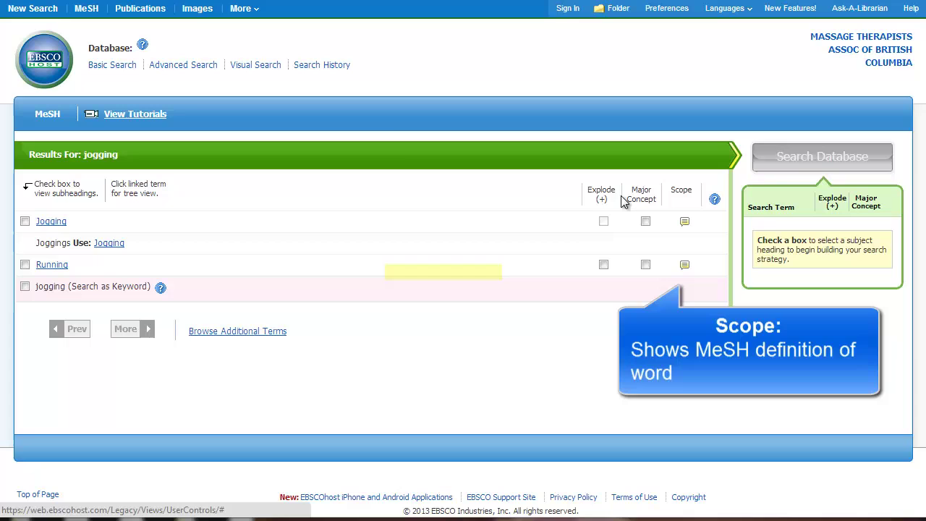
# - Search the database for the subject headings Jogging and Running combined with OR
pyautogui.click(24, 221)
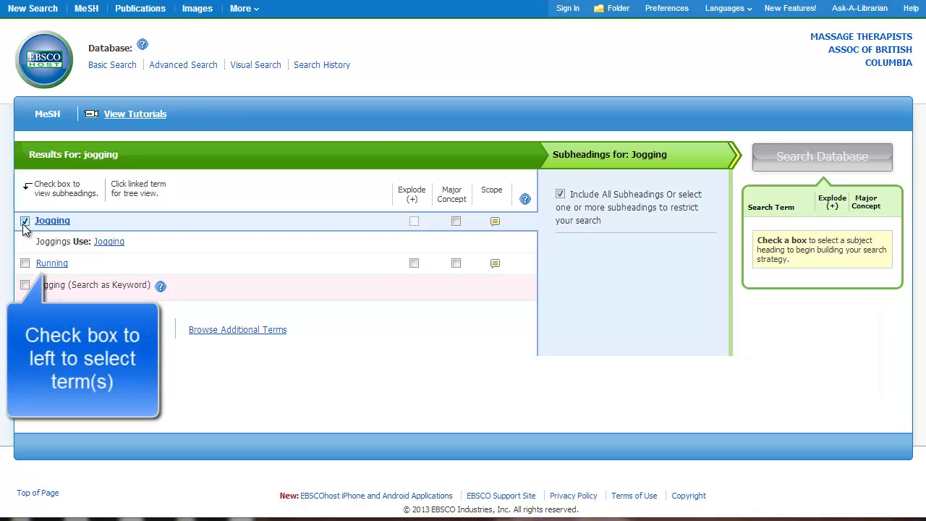
pyautogui.click(25, 263)
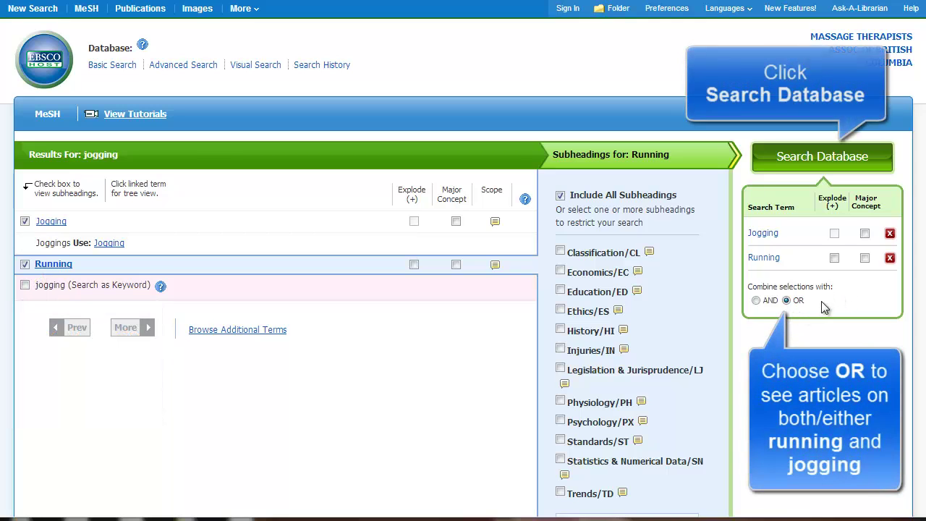
pyautogui.click(792, 161)
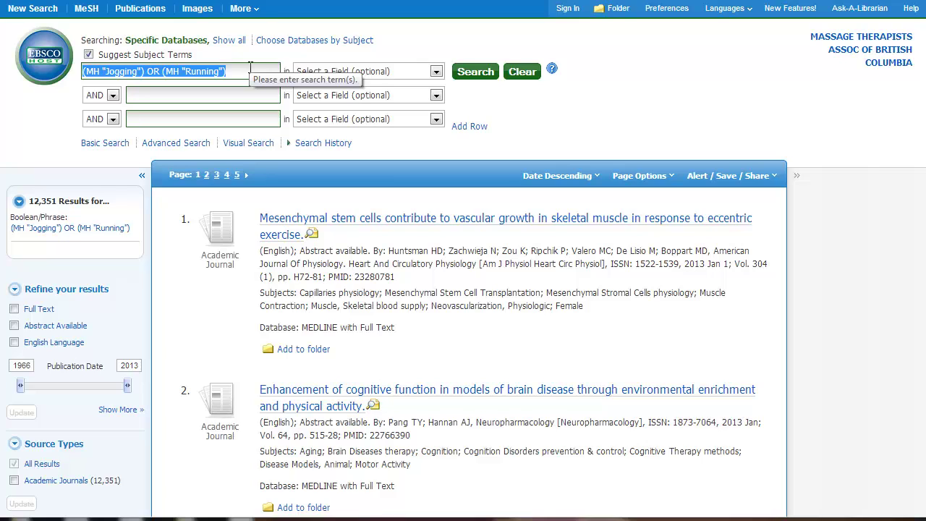
# - Look up "massage" among the suggested subject terms and check the scope note for the Massage heading
pyautogui.write('massage')
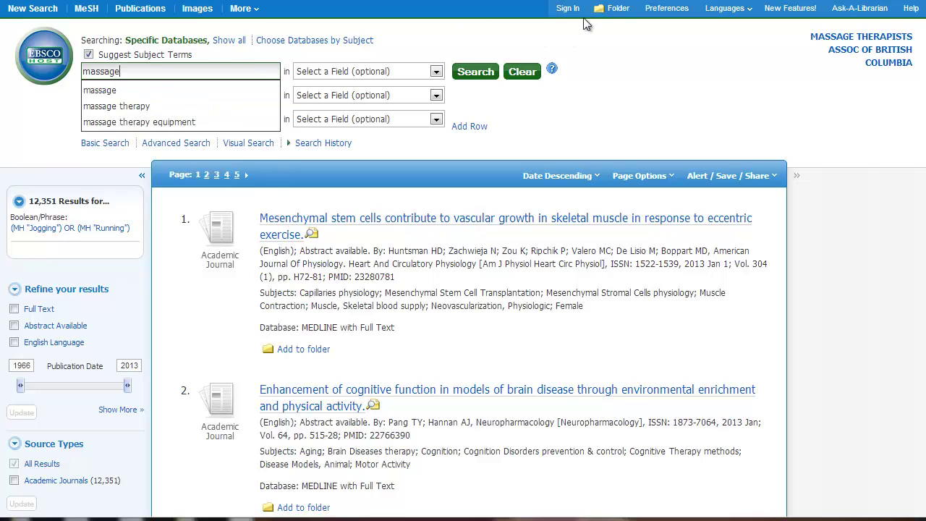
pyautogui.click(475, 73)
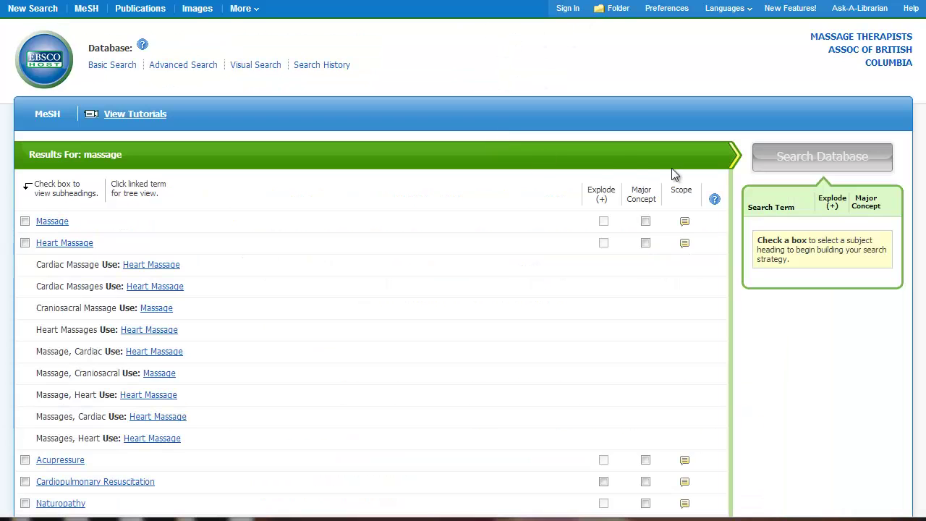
pyautogui.click(685, 220)
pyautogui.click(620, 165)
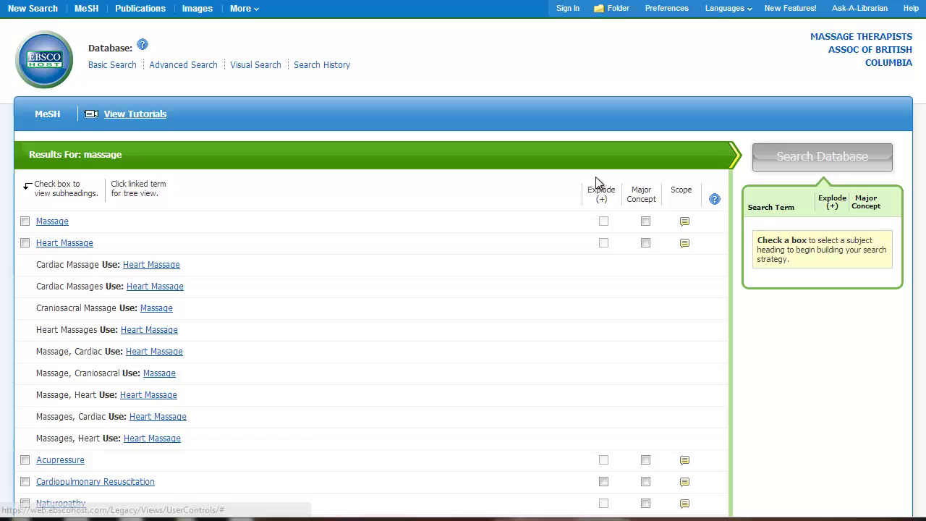
# - Search the database for the subject heading Massage with all subheadings included
pyautogui.click(24, 222)
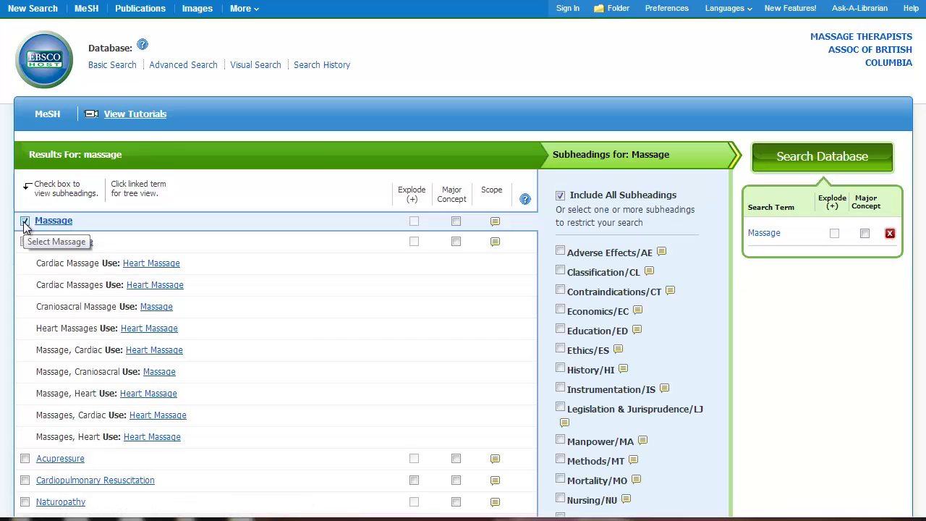
pyautogui.click(25, 221)
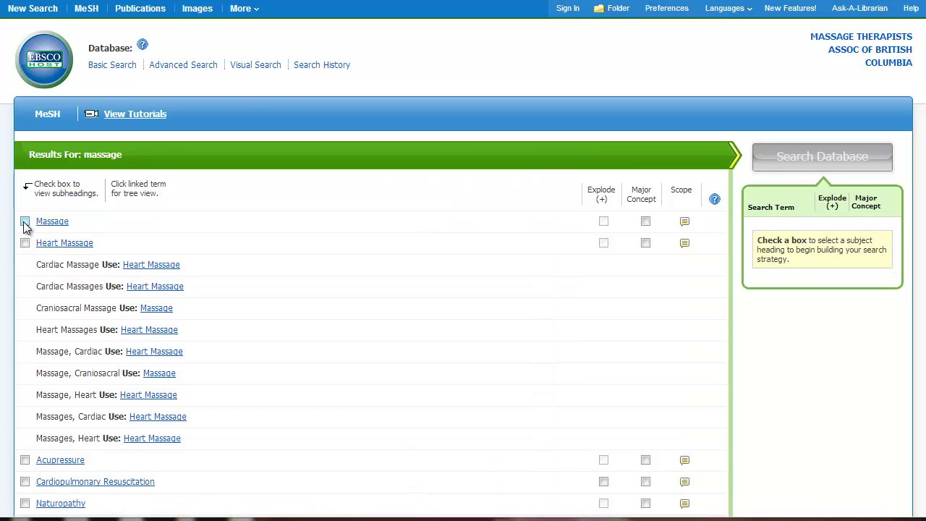
pyautogui.click(24, 222)
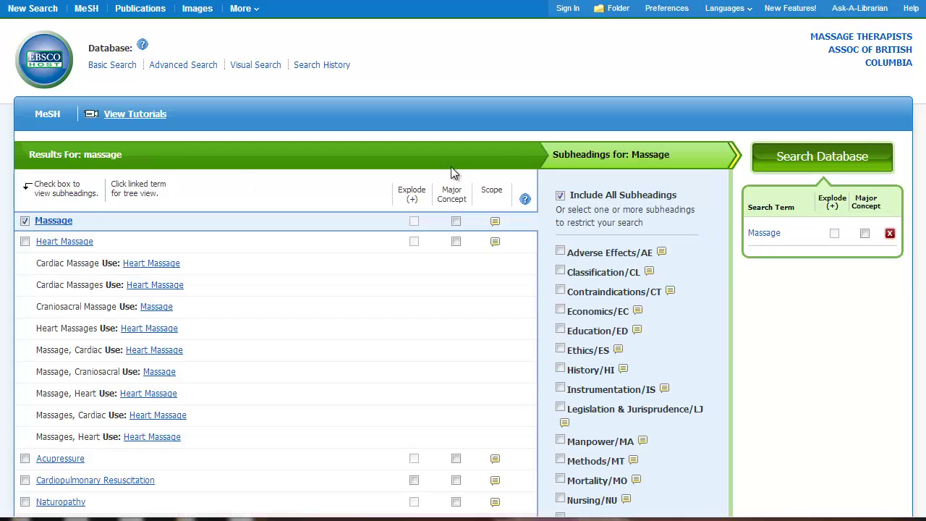
pyautogui.click(829, 162)
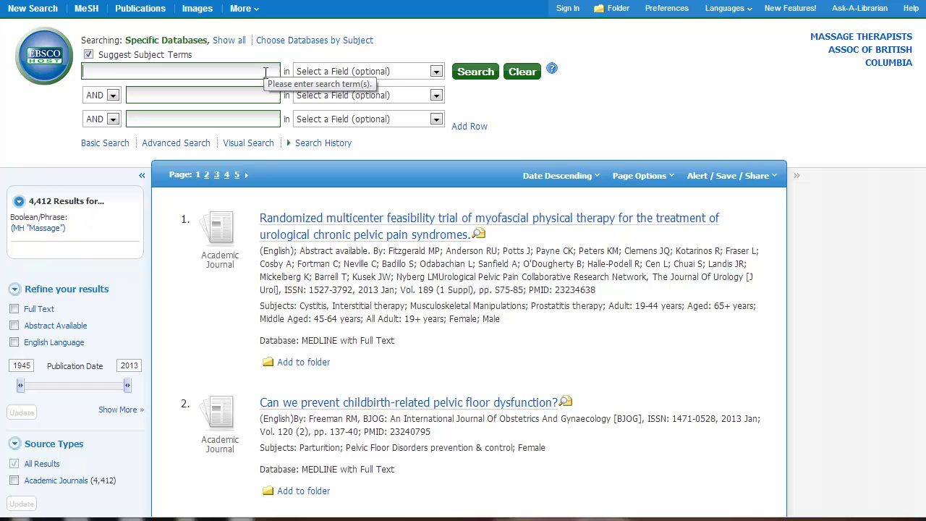
# - Look up "patient education" among the subject terms and search the database for the heading Patient Education as Topic
pyautogui.write('patient education')
pyautogui.press('Return')
pyautogui.click(25, 243)
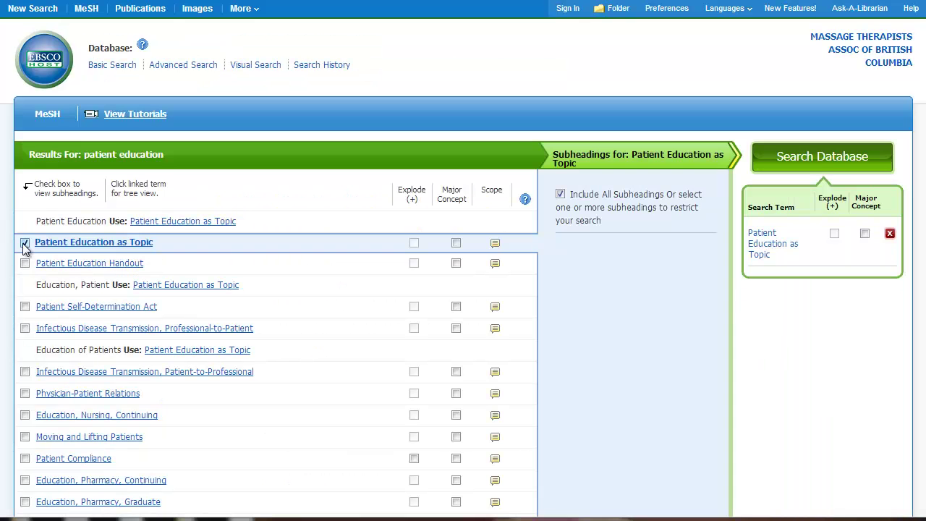
pyautogui.click(803, 160)
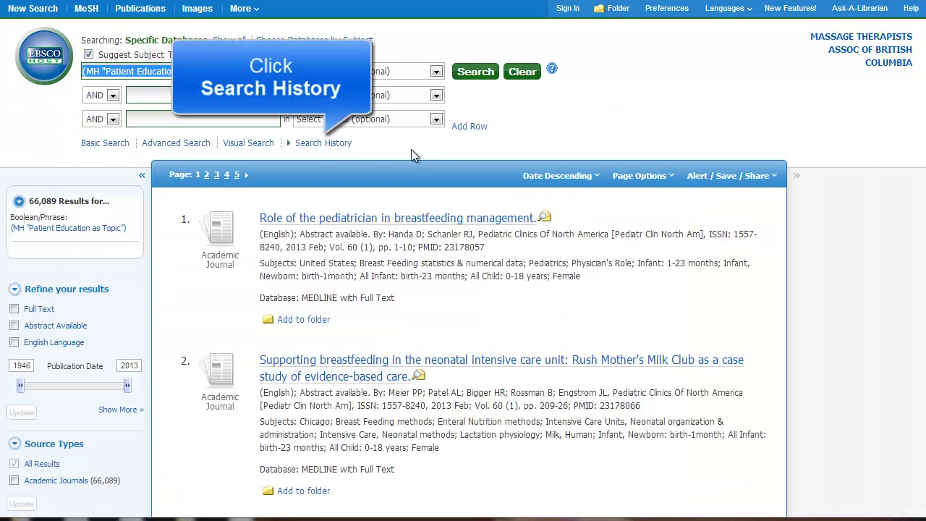
# - Clear the search field and combine the Patient Education as Topic and Massage searches from the search history with OR
pyautogui.click(318, 147)
pyautogui.click(318, 144)
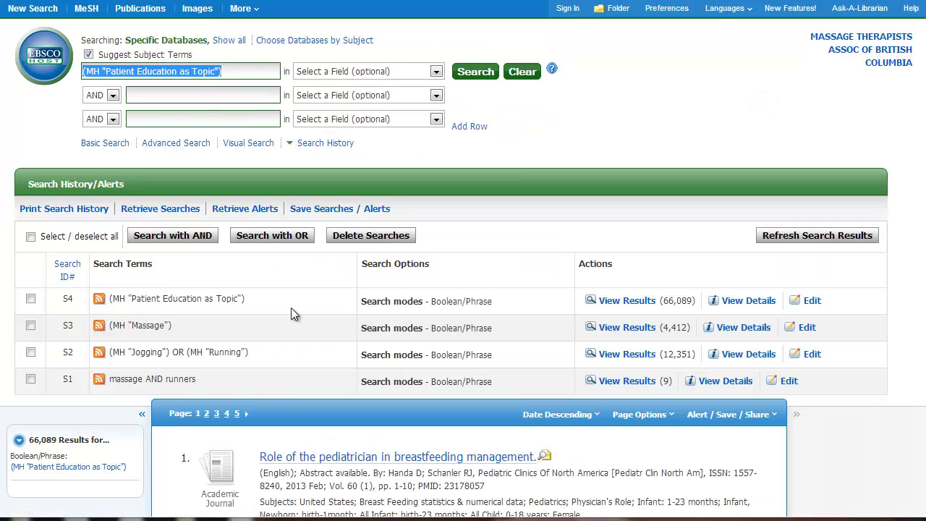
pyautogui.press('Delete')
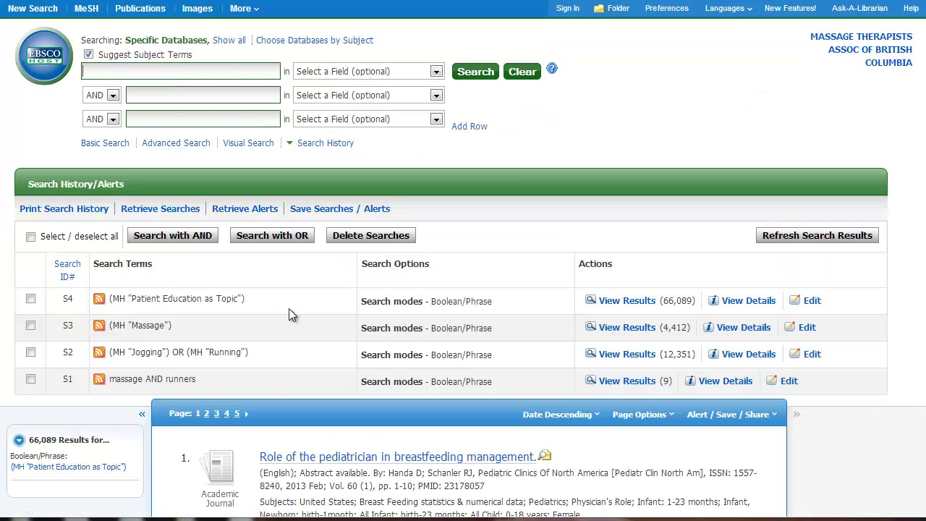
pyautogui.click(30, 298)
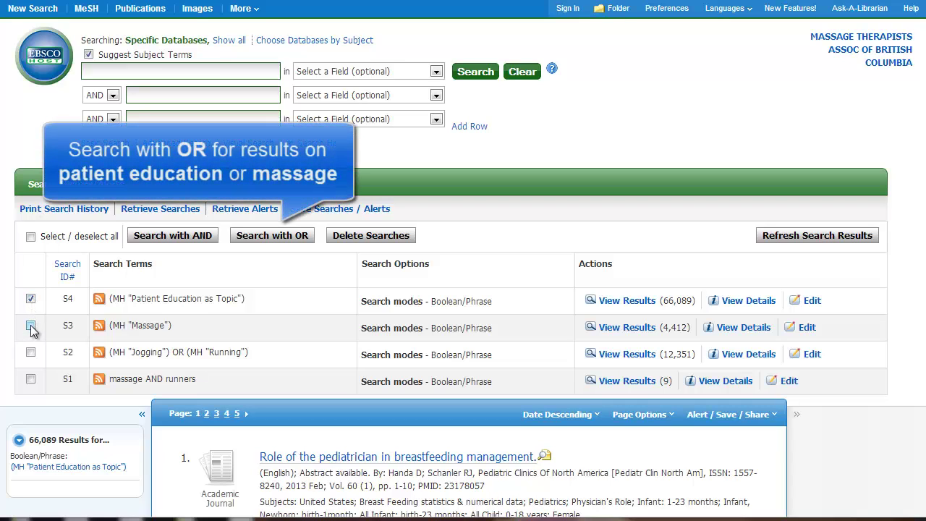
pyautogui.click(31, 327)
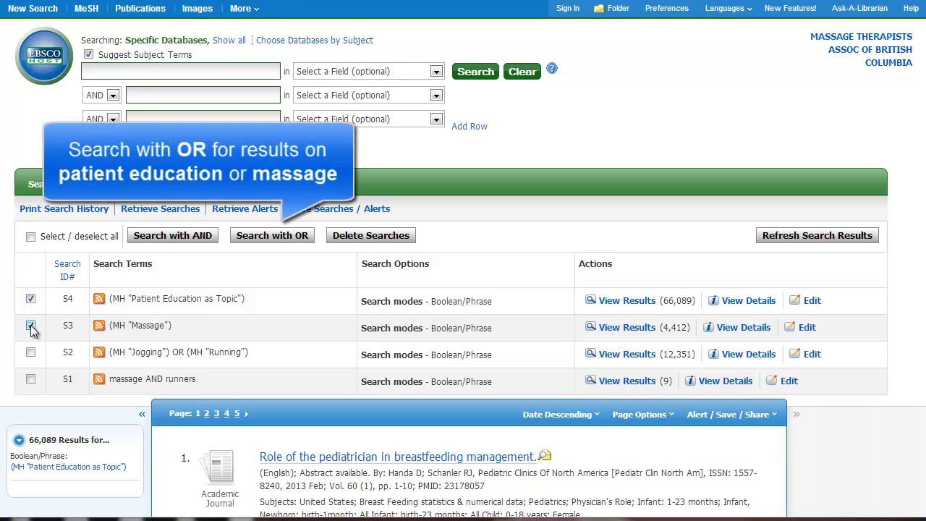
pyautogui.click(270, 239)
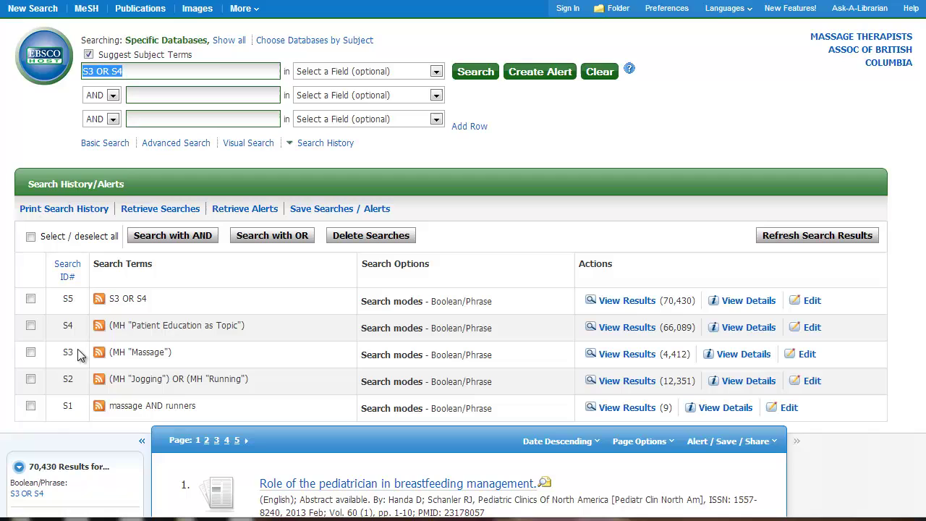
# - Combine the "S3 OR S4" search with the Jogging OR Running search using AND
pyautogui.click(30, 299)
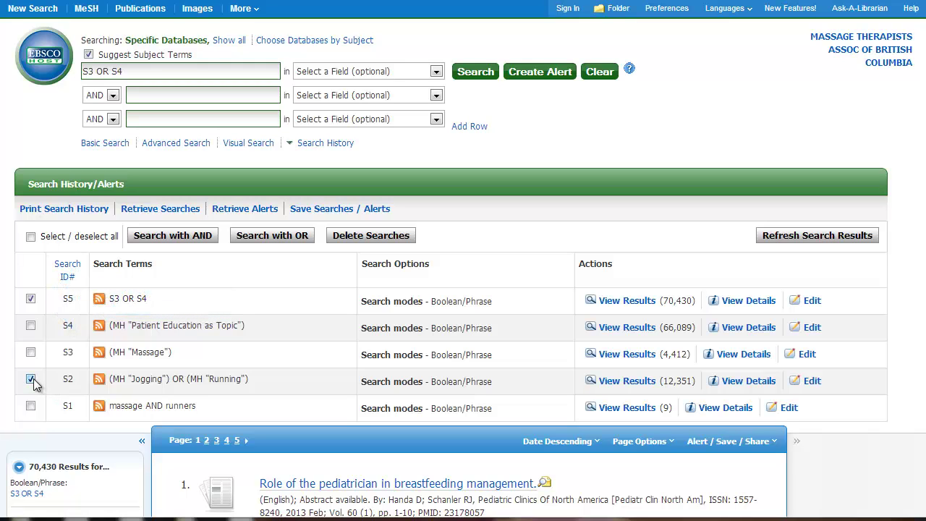
pyautogui.click(201, 237)
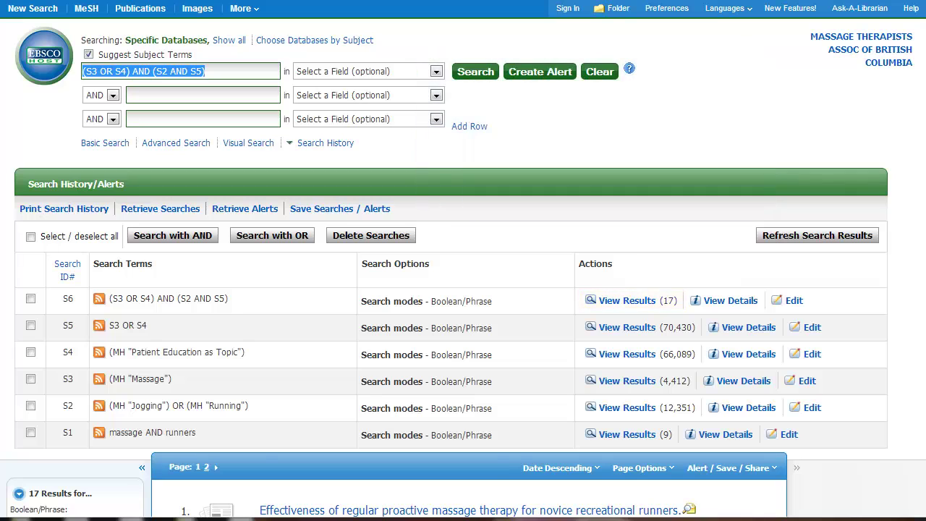
# - View the PDF full text of the article on balance training and chronic ankle instability, and return to the result list
pyautogui.scroll(-7, 463, 260)
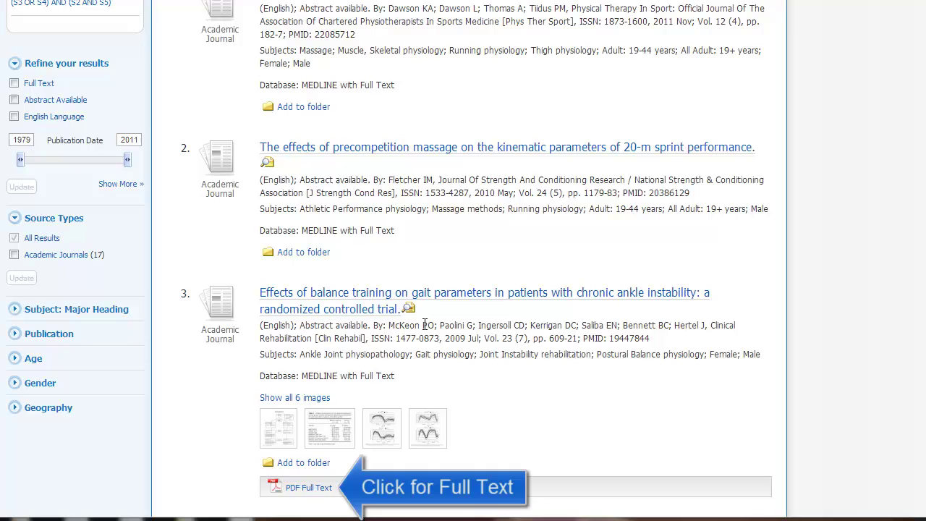
pyautogui.click(317, 495)
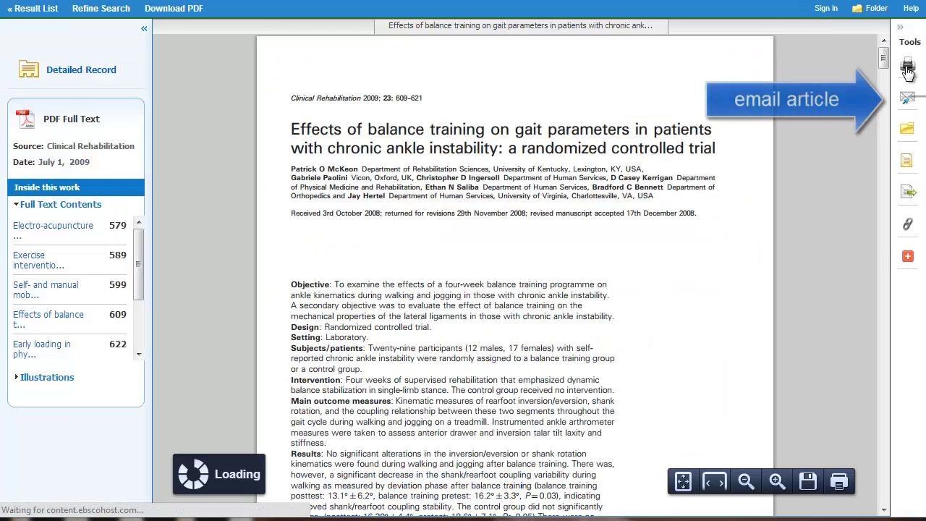
pyautogui.moveTo(883, 55)
pyautogui.mouseDown()
pyautogui.moveTo(884, 72)
pyautogui.moveTo(884, 52)
pyautogui.mouseUp()
pyautogui.hotkey('alt', 'Left')
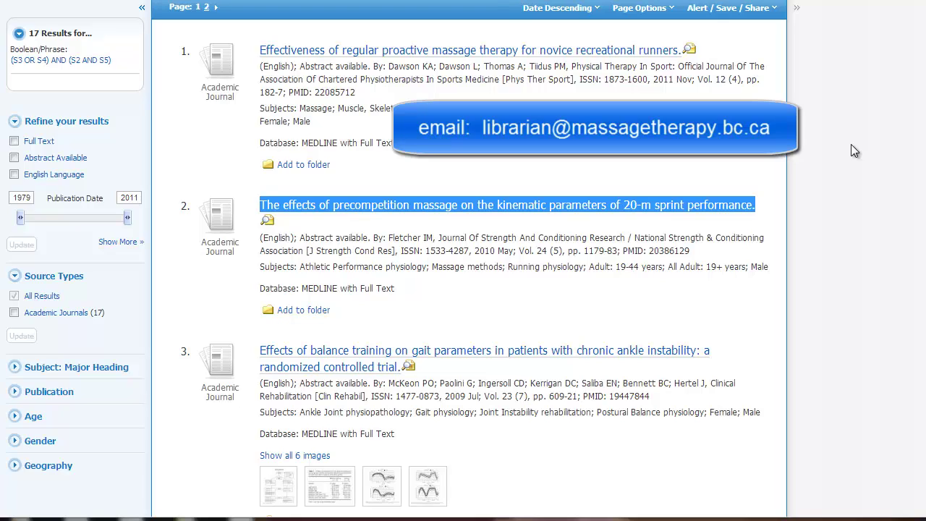
pyautogui.click(845, 162)
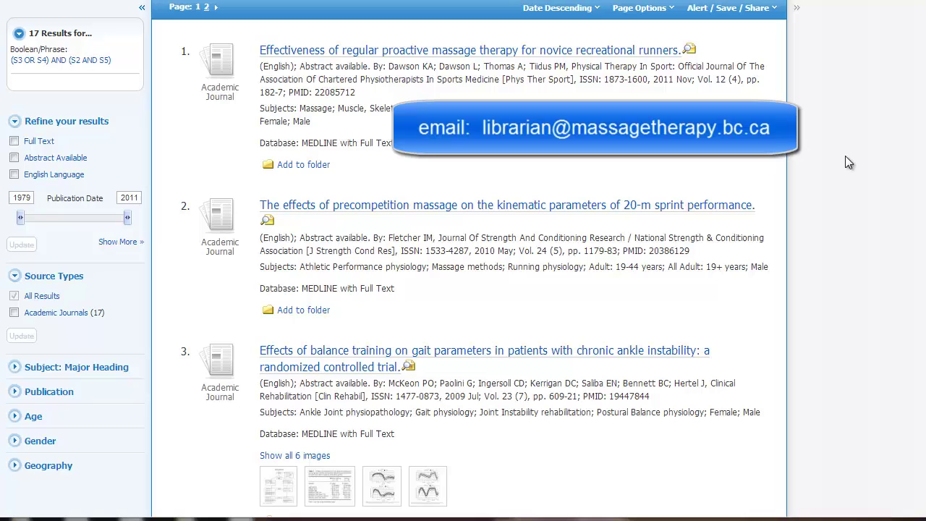